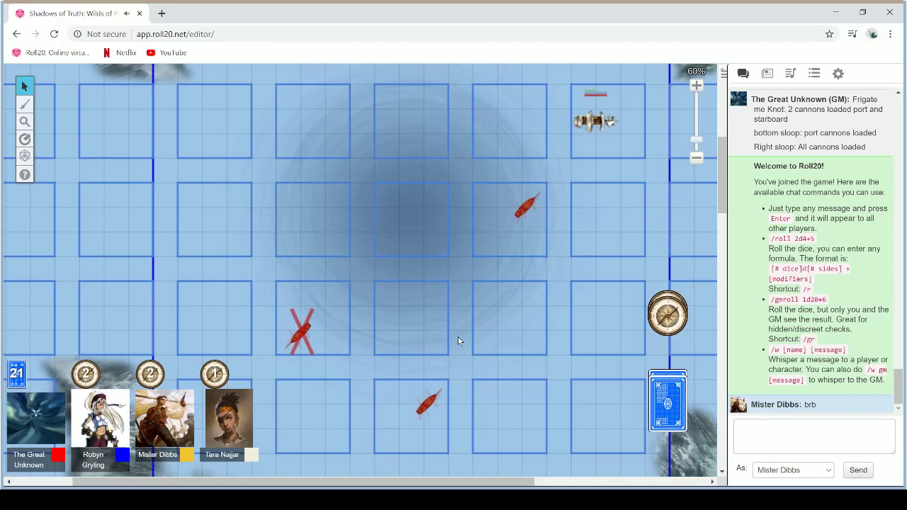
scroll(457, 341, "down", 5)
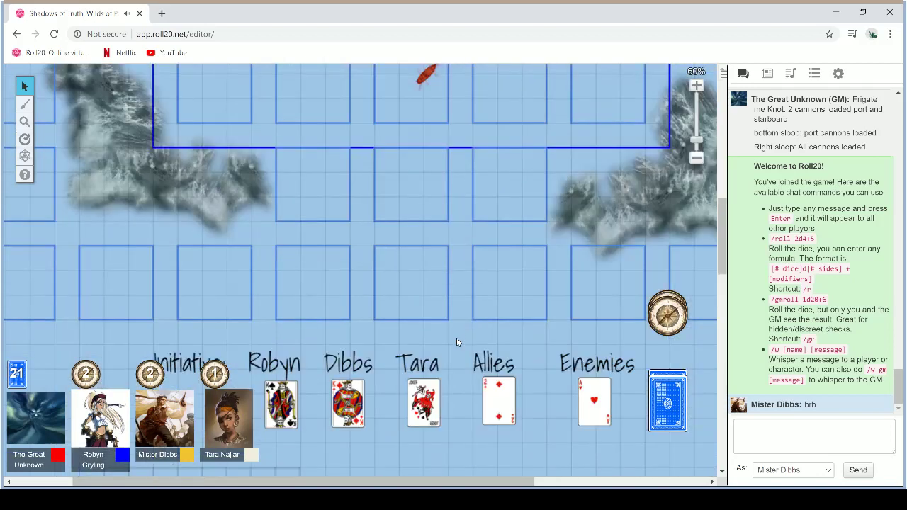
scroll(456, 341, "down", 3)
scroll(456, 341, "down", 3)
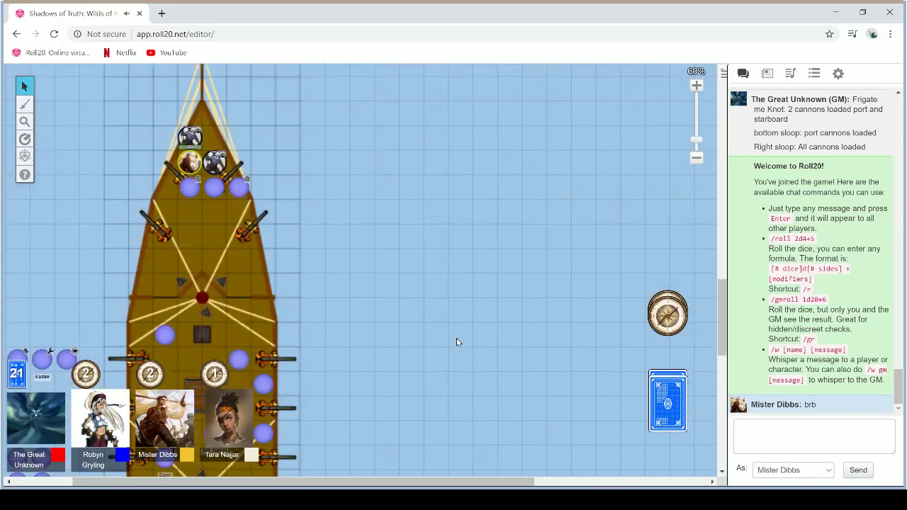
scroll(457, 342, "down", 1)
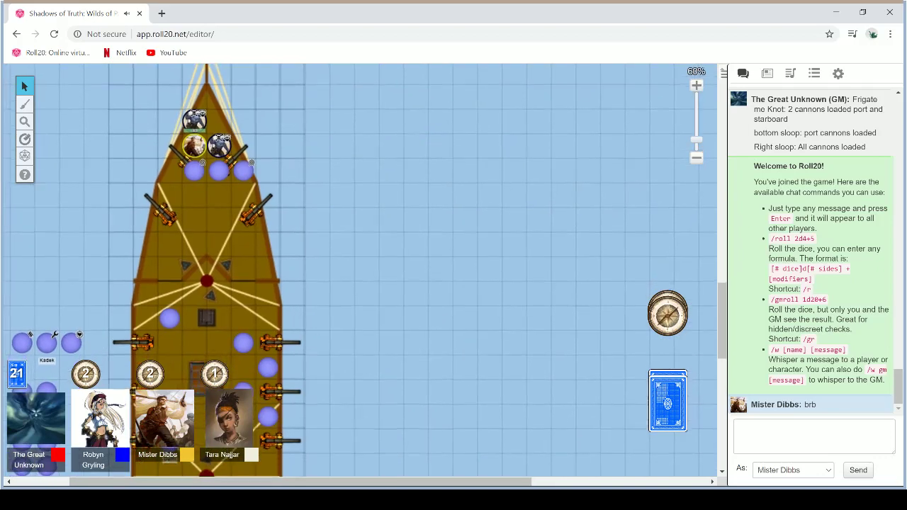
scroll(457, 342, "down", 2)
scroll(457, 342, "left", 1)
scroll(457, 342, "left", 2)
scroll(457, 341, "down", 1)
left_click_drag(342, 470, 381, 88)
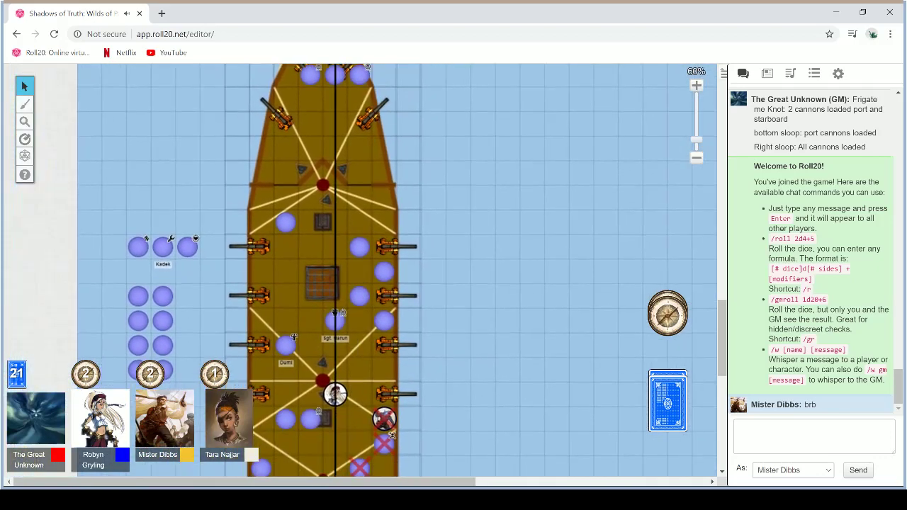
scroll(396, 269, "up", 2)
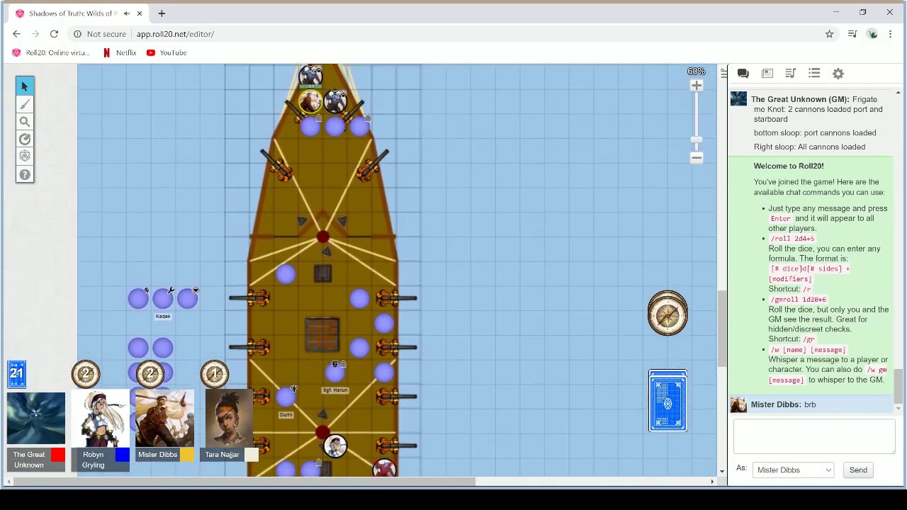
scroll(397, 269, "down", 1)
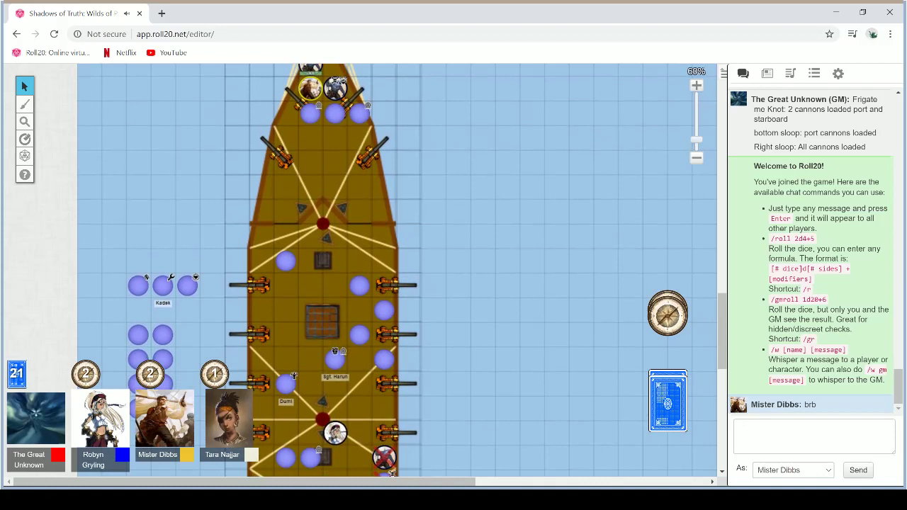
scroll(396, 269, "up", 1)
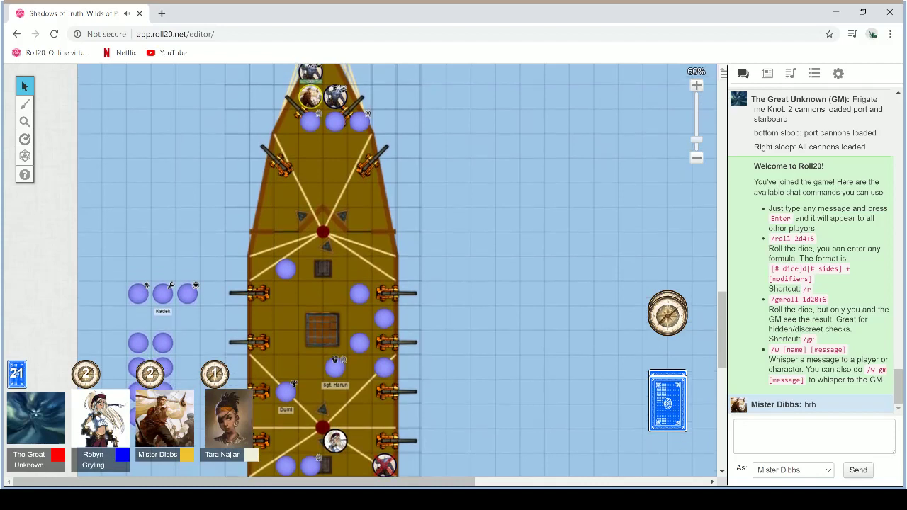
left_click(697, 160)
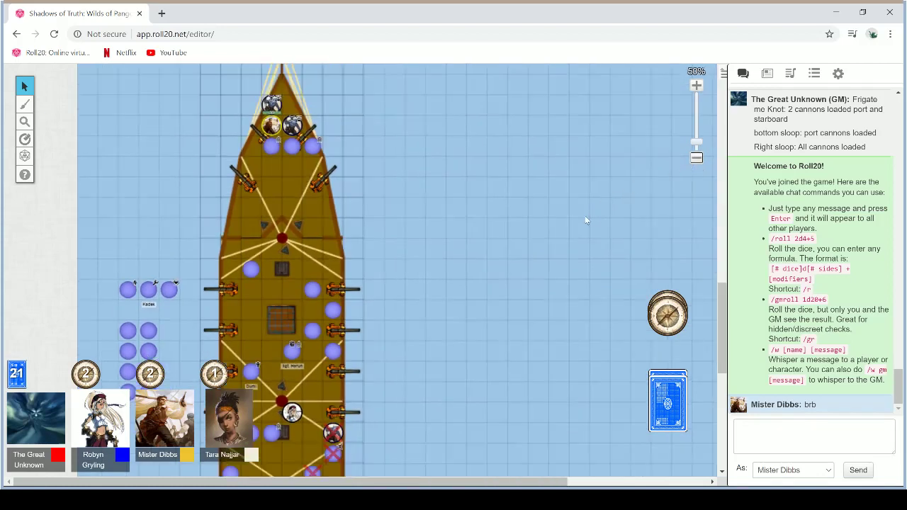
scroll(593, 207, "down", 2)
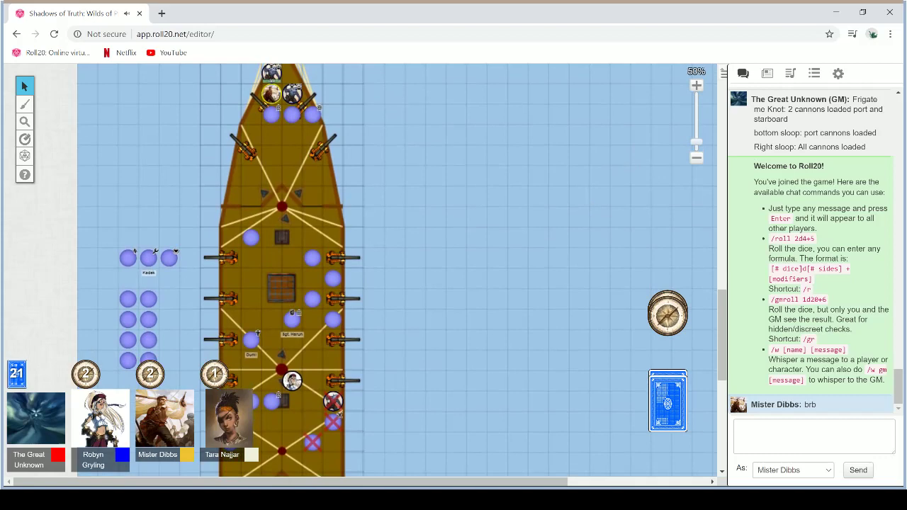
scroll(593, 207, "down", 1)
scroll(396, 269, "down", 1)
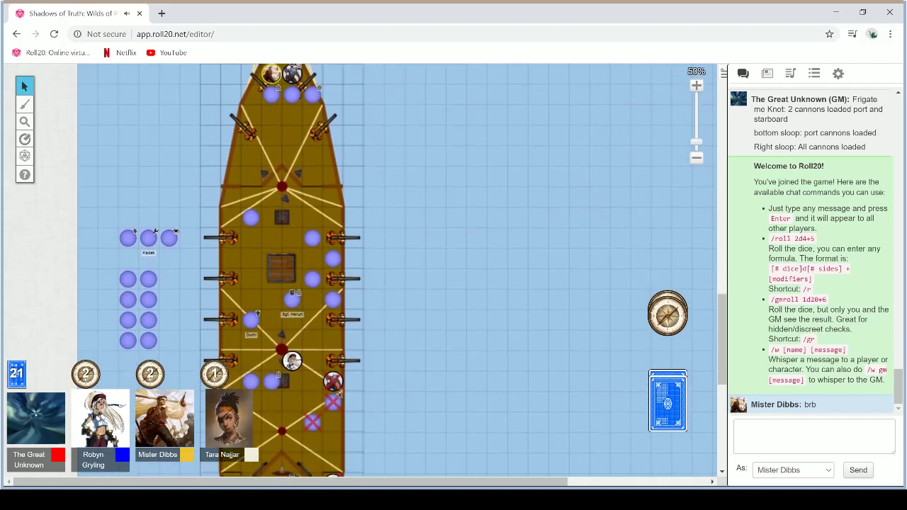
scroll(396, 270, "down", 1)
scroll(396, 270, "up", 1)
scroll(397, 269, "up", 1)
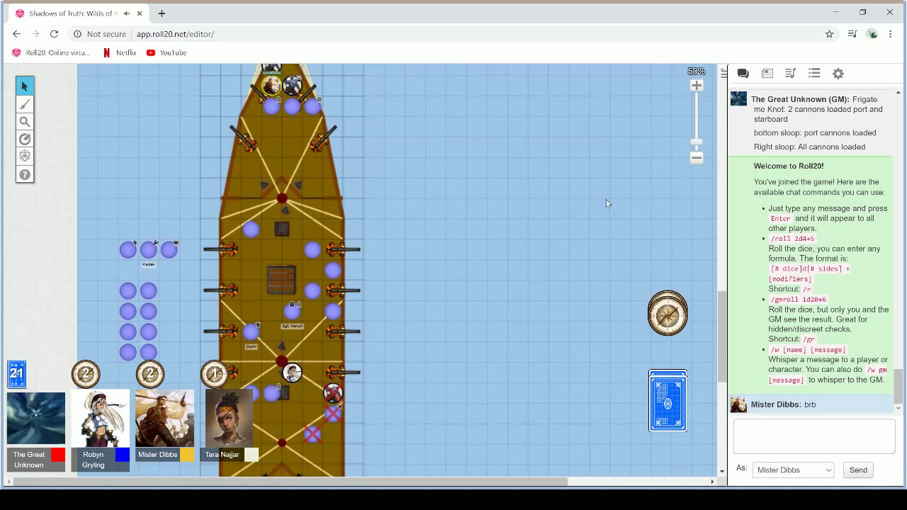
scroll(605, 203, "down", 3)
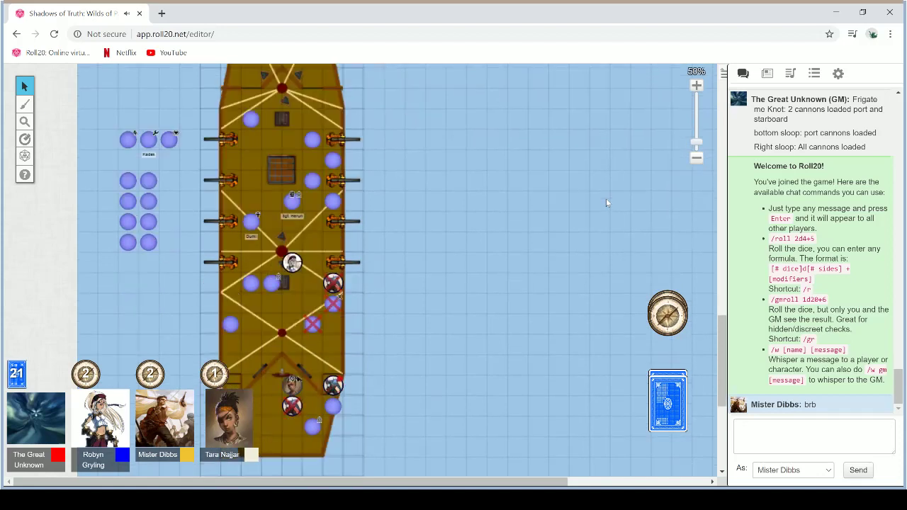
scroll(605, 204, "up", 2)
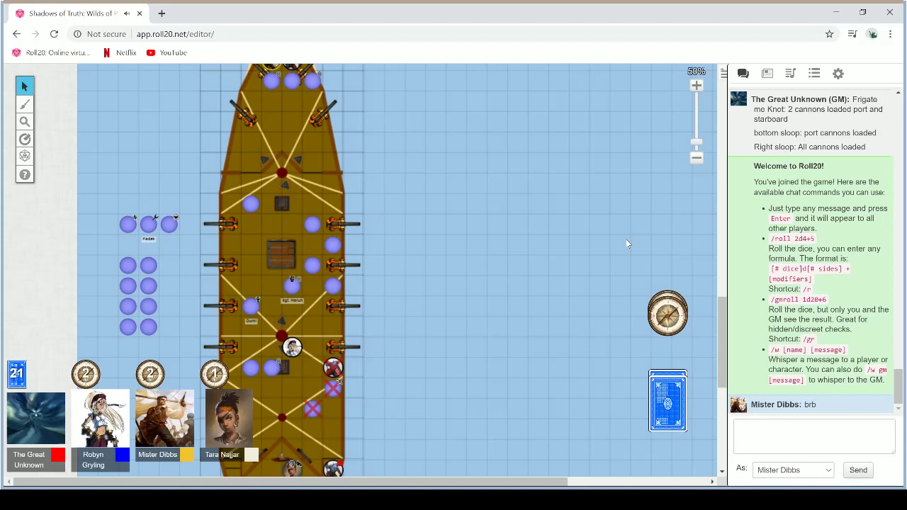
scroll(512, 259, "up", 3)
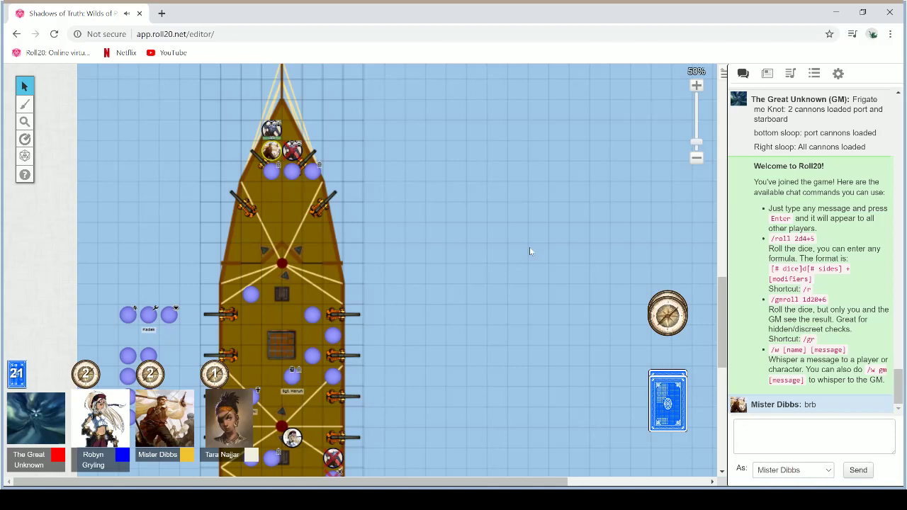
scroll(529, 251, "up", 3)
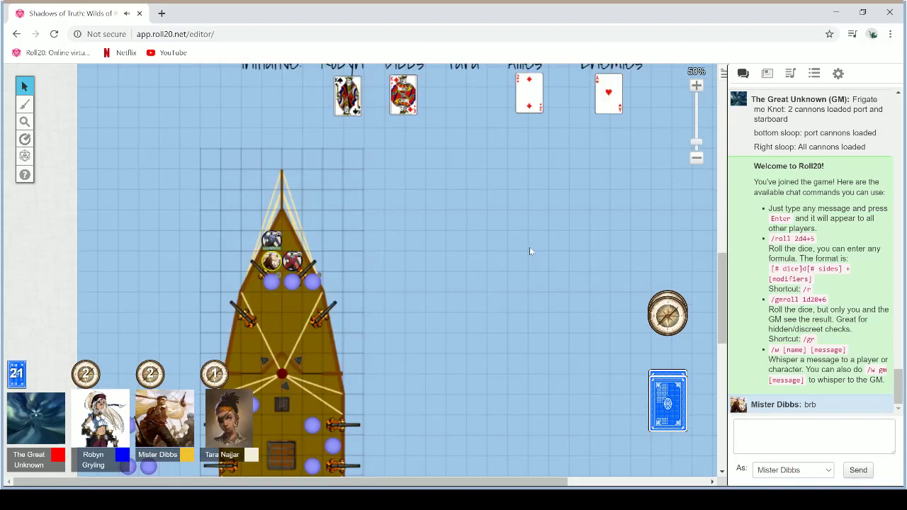
scroll(529, 251, "down", 3)
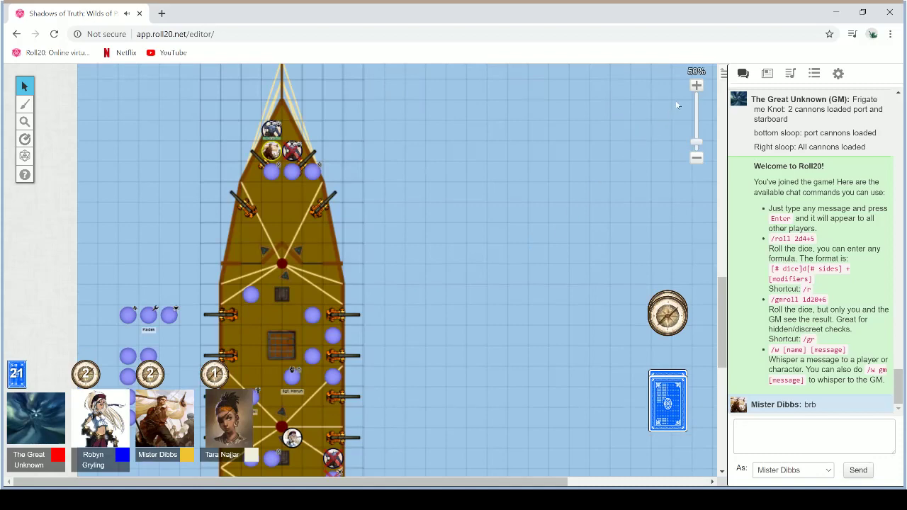
left_click(696, 85)
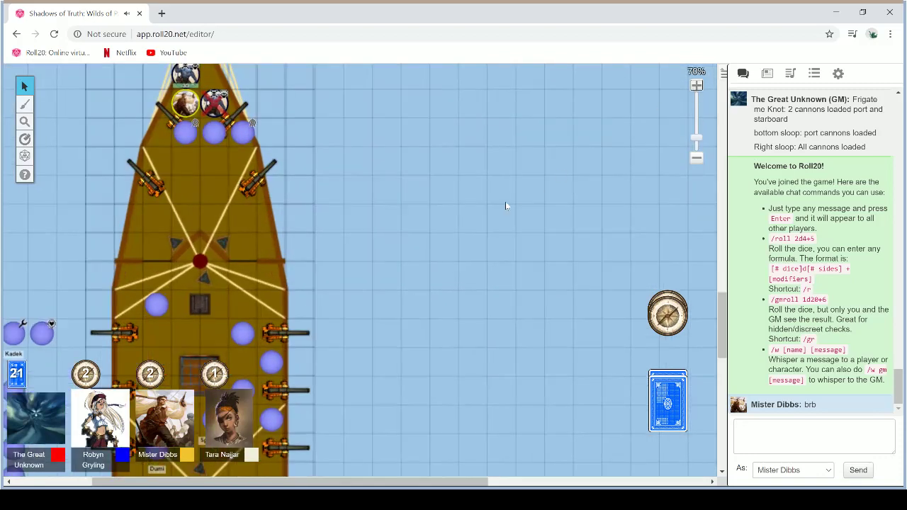
scroll(498, 207, "left", 5)
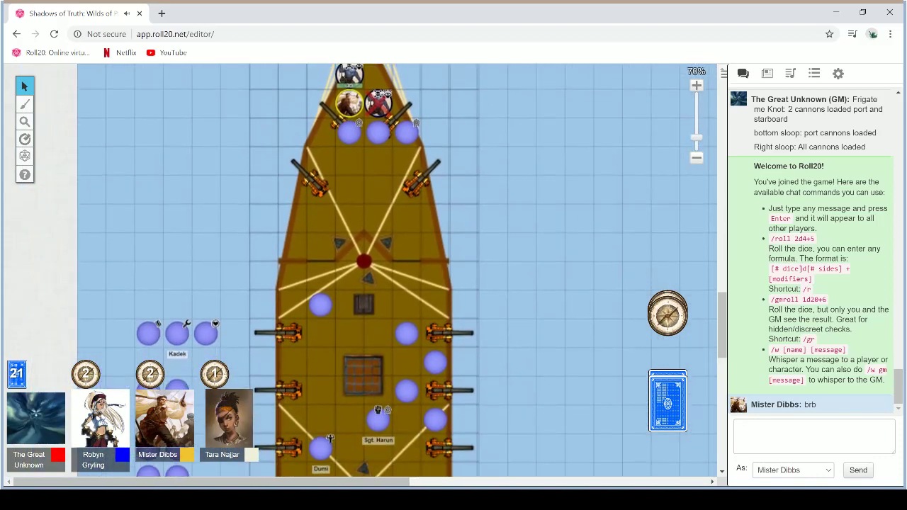
scroll(506, 218, "up", 1)
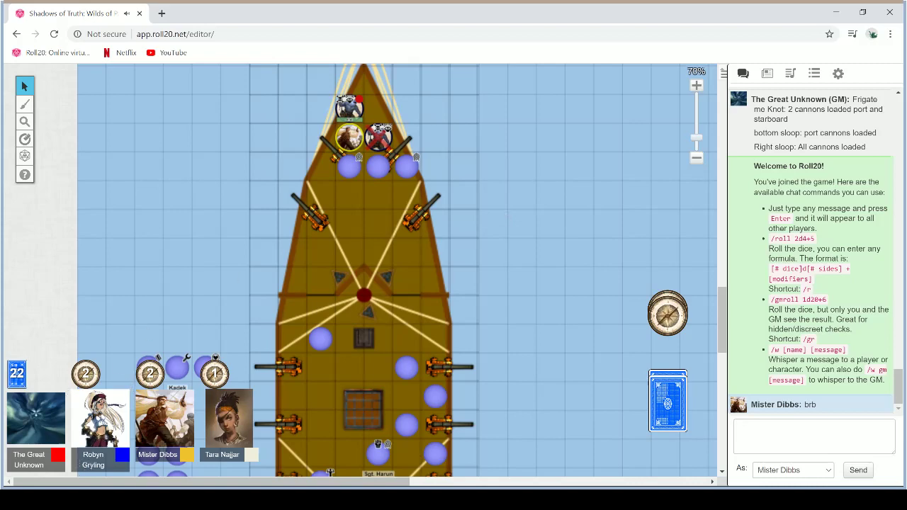
scroll(454, 294, "up", 5)
scroll(453, 293, "up", 5)
scroll(453, 294, "up", 1)
scroll(360, 275, "right", 5)
scroll(360, 275, "up", 3)
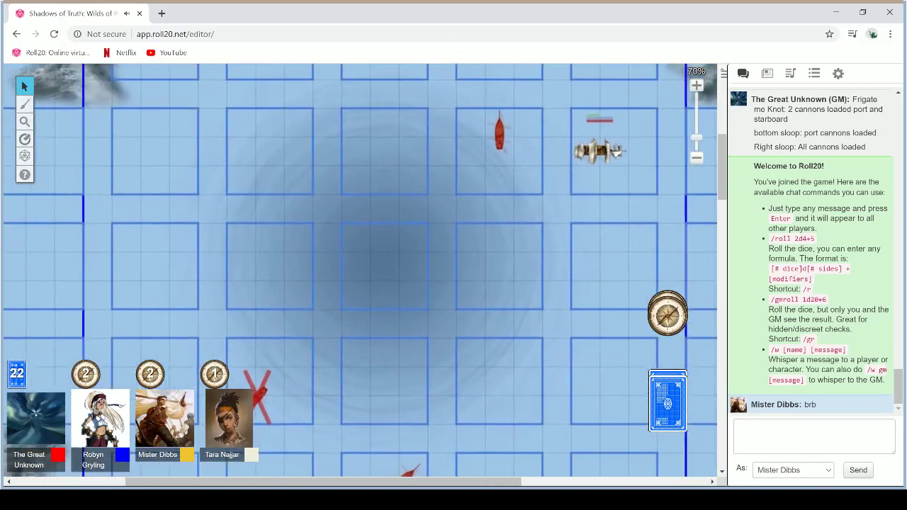
scroll(447, 277, "down", 1)
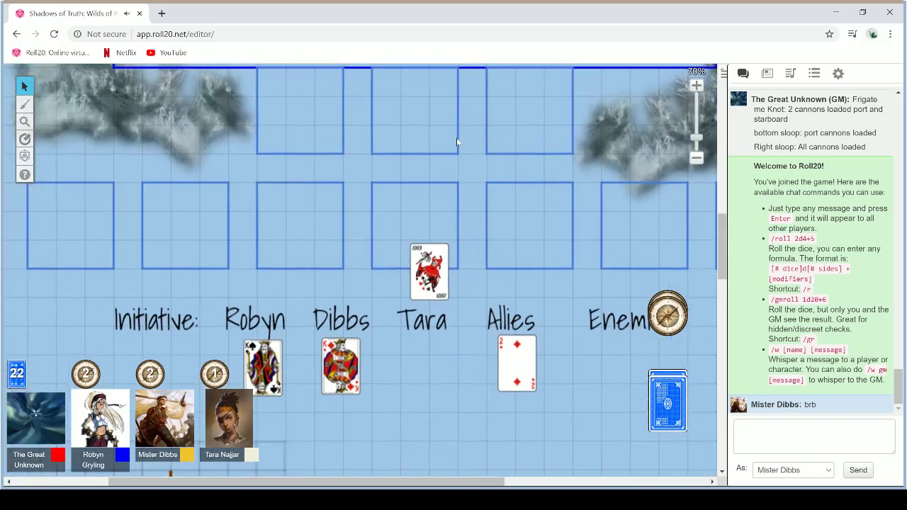
scroll(444, 245, "down", 3)
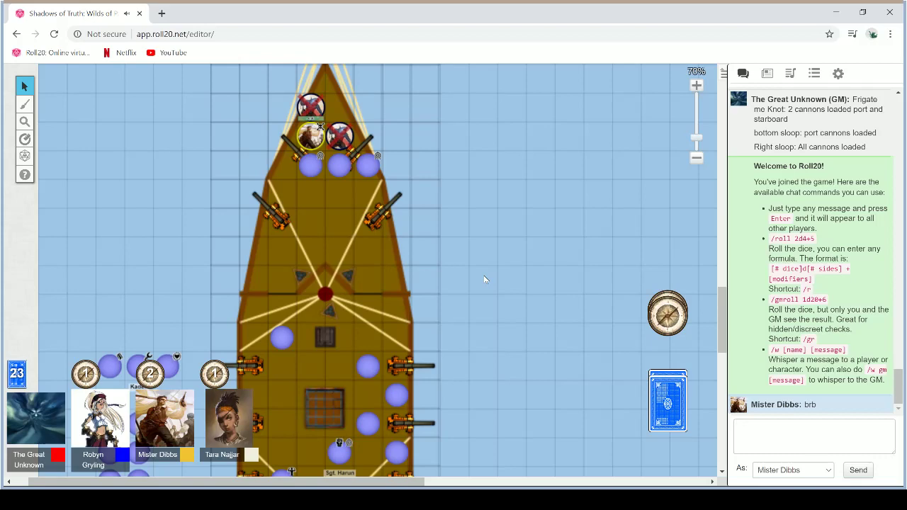
scroll(483, 275, "down", 3)
scroll(425, 285, "down", 3)
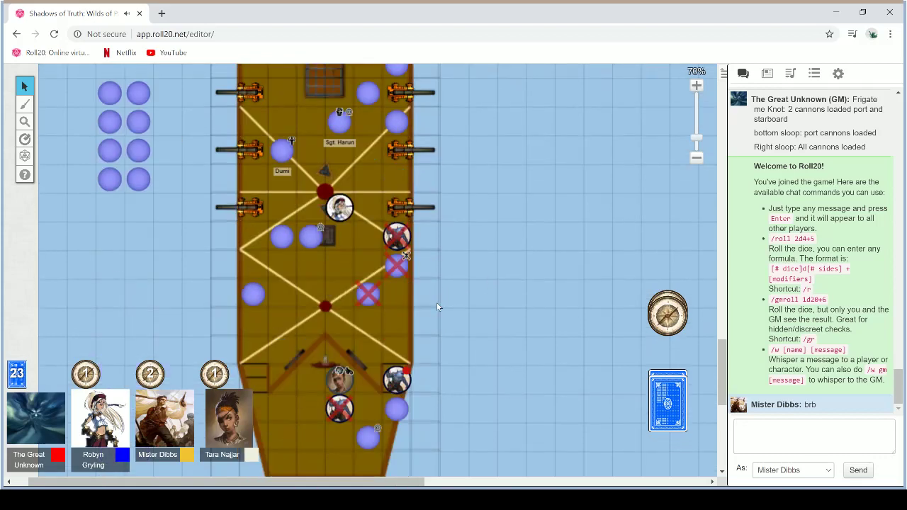
scroll(420, 315, "down", 3)
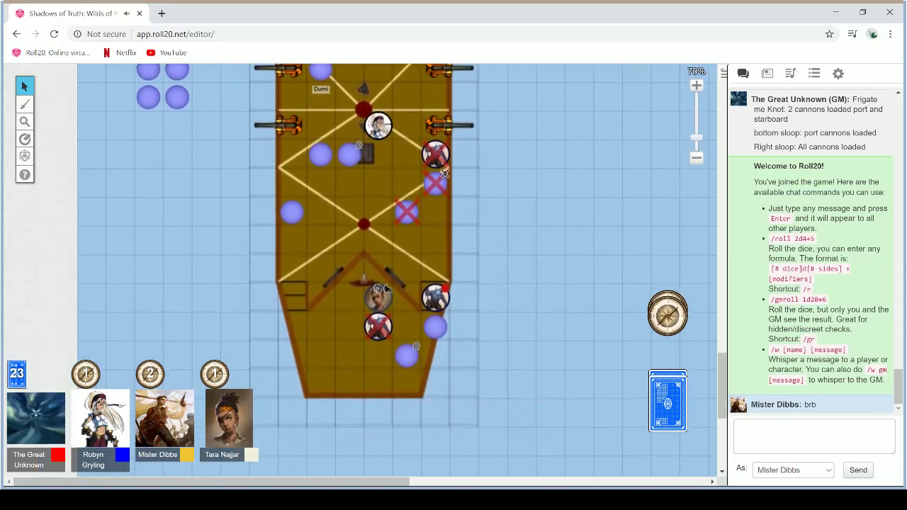
scroll(504, 243, "up", 1)
scroll(510, 243, "up", 3)
scroll(517, 243, "up", 3)
scroll(526, 243, "up", 4)
scroll(525, 276, "up", 5)
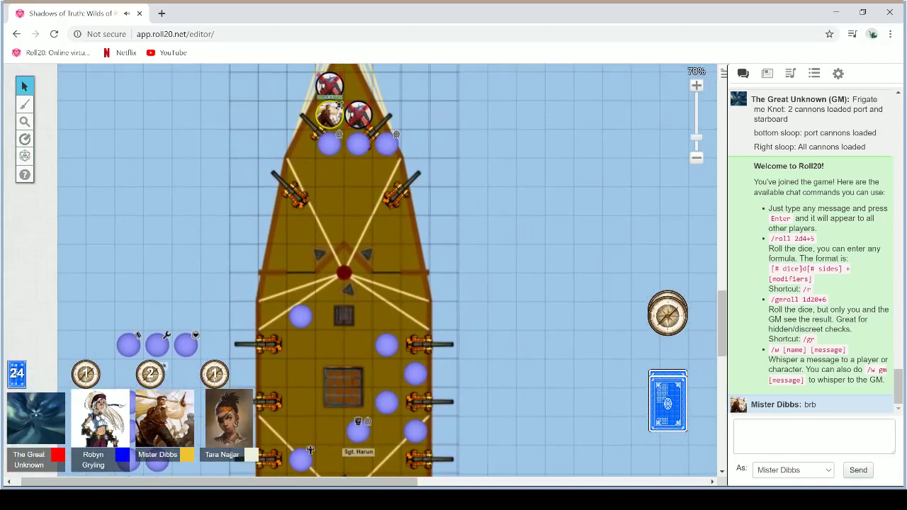
scroll(526, 276, "down", 5)
scroll(526, 276, "up", 5)
scroll(525, 278, "up", 1)
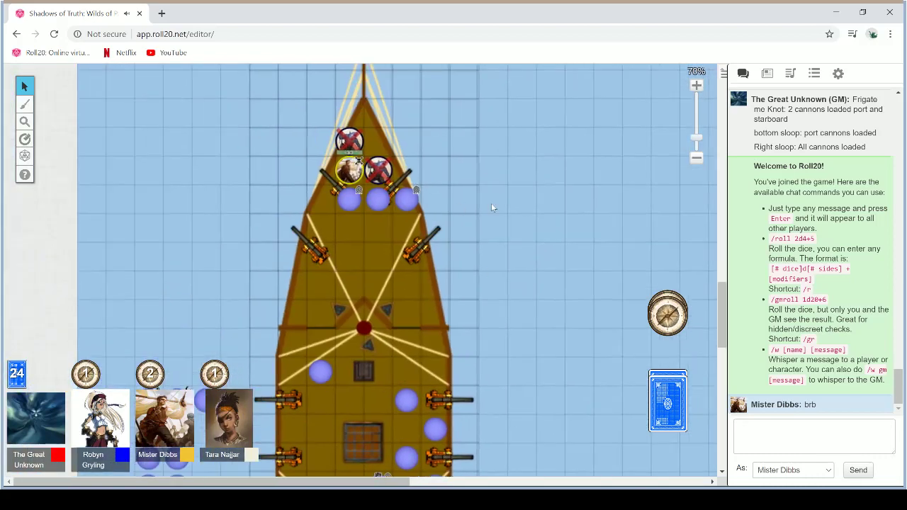
Select the crew token at the frigate's bow to show its stat bars.
left_click(354, 173)
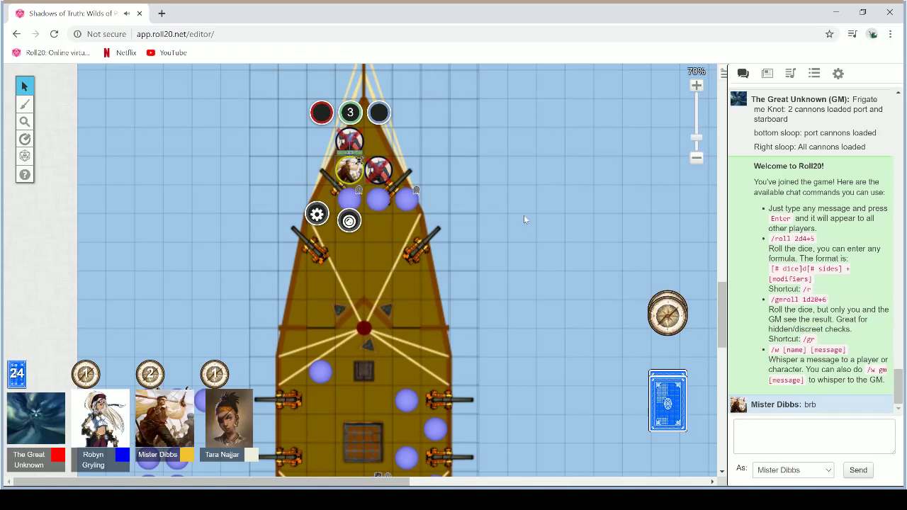
scroll(524, 215, "down", 5)
scroll(528, 241, "up", 2)
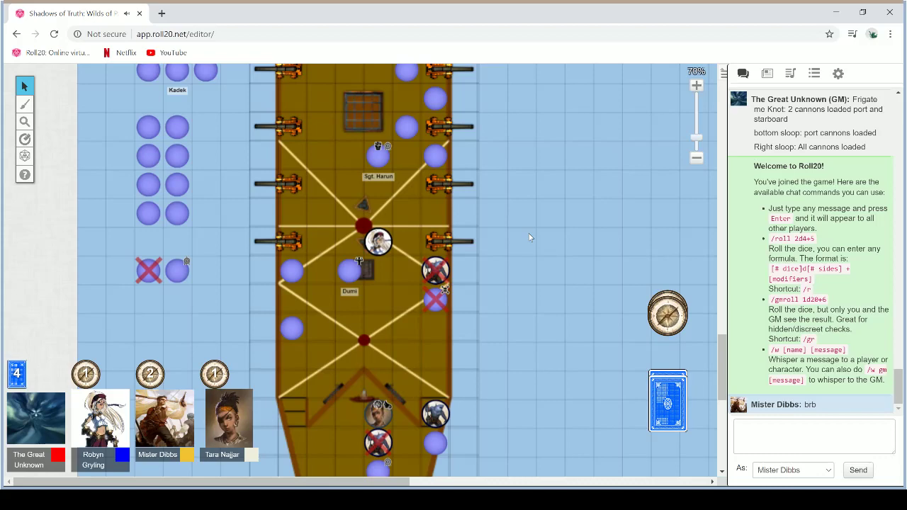
scroll(496, 191, "down", 3)
scroll(495, 191, "up", 5)
scroll(468, 228, "up", 3)
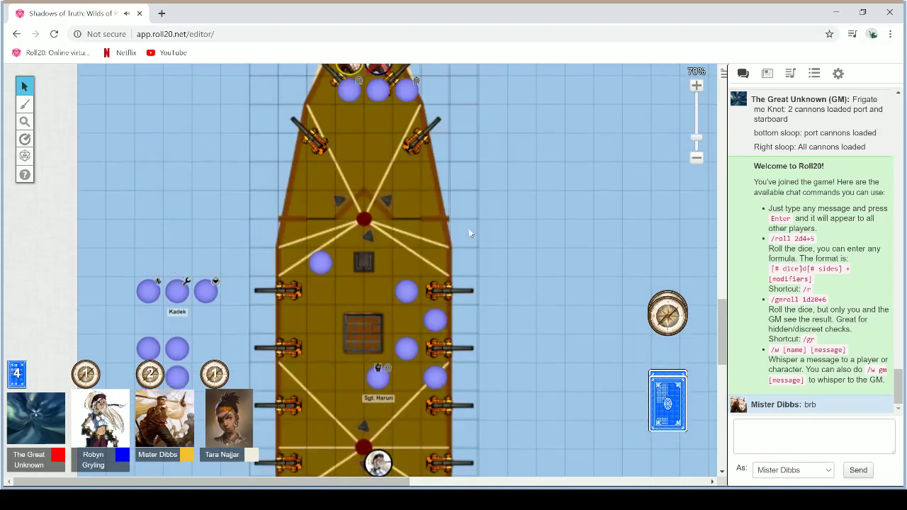
scroll(425, 241, "up", 3)
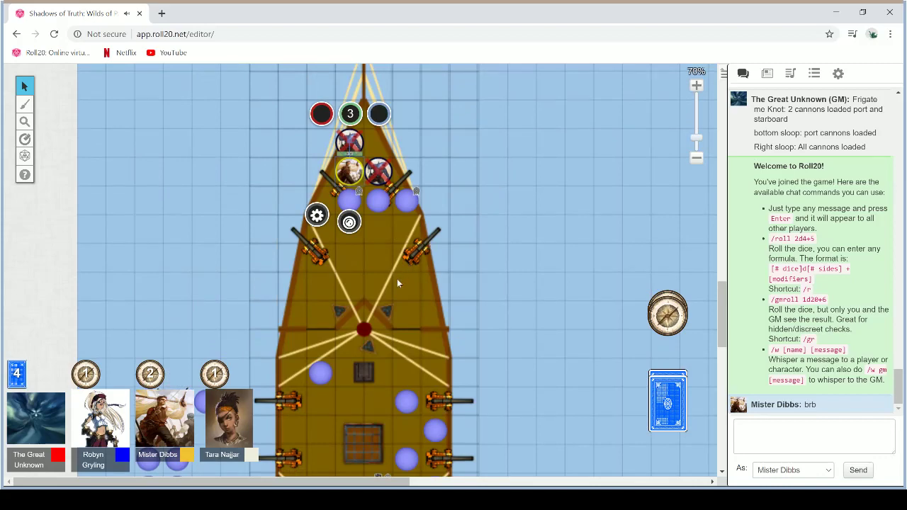
scroll(396, 284, "down", 7)
scroll(368, 279, "right", 2)
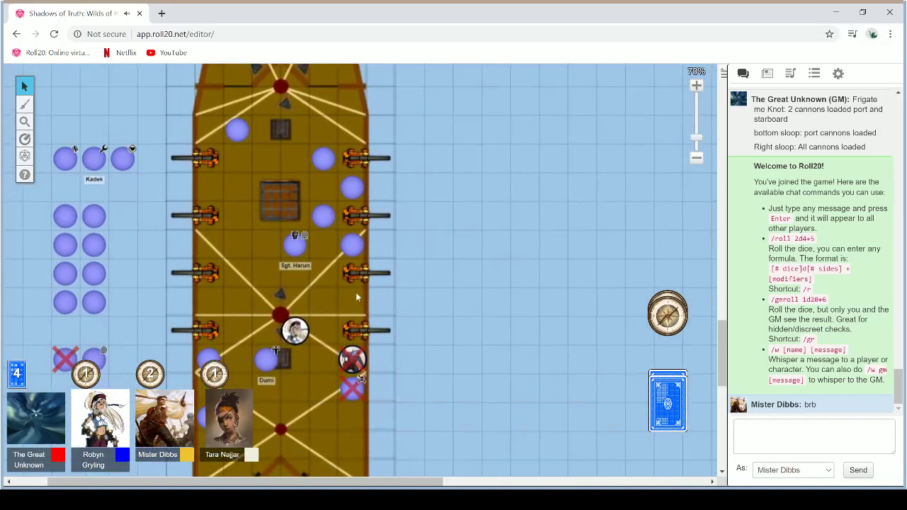
scroll(332, 240, "down", 1)
scroll(345, 198, "down", 2)
scroll(345, 199, "left", 1)
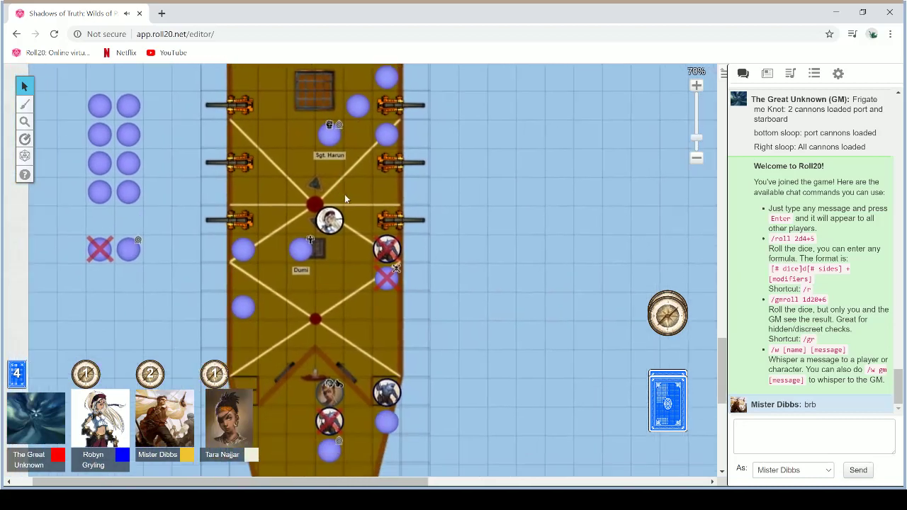
scroll(368, 209, "up", 3)
scroll(386, 185, "up", 1)
scroll(394, 153, "left", 1)
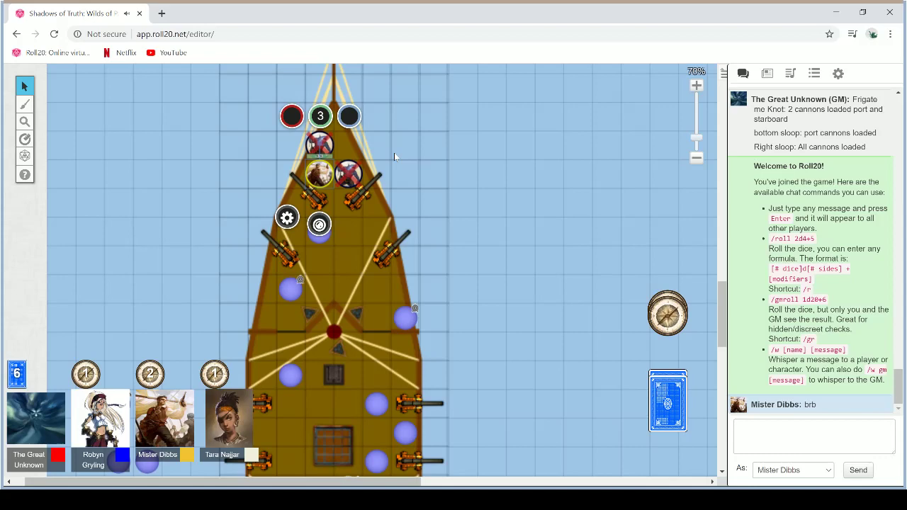
scroll(394, 152, "up", 3)
scroll(393, 152, "up", 2)
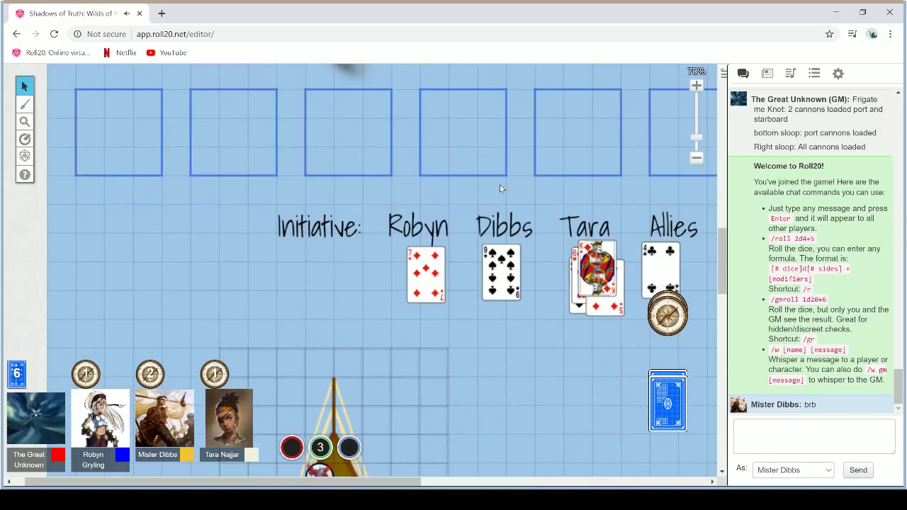
scroll(501, 187, "right", 5)
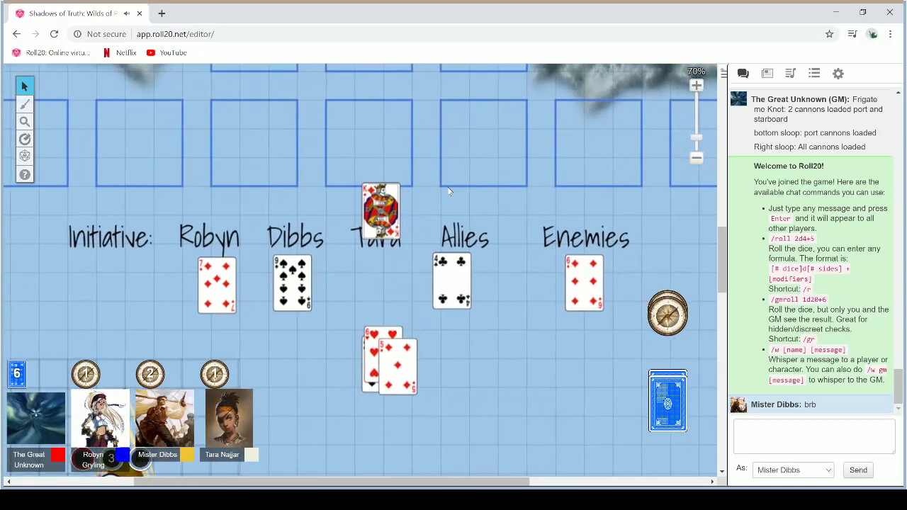
scroll(436, 197, "down", 5)
scroll(350, 205, "left", 3)
scroll(349, 206, "up", 5)
scroll(465, 222, "up", 3)
scroll(465, 222, "up", 3)
scroll(466, 222, "right", 3)
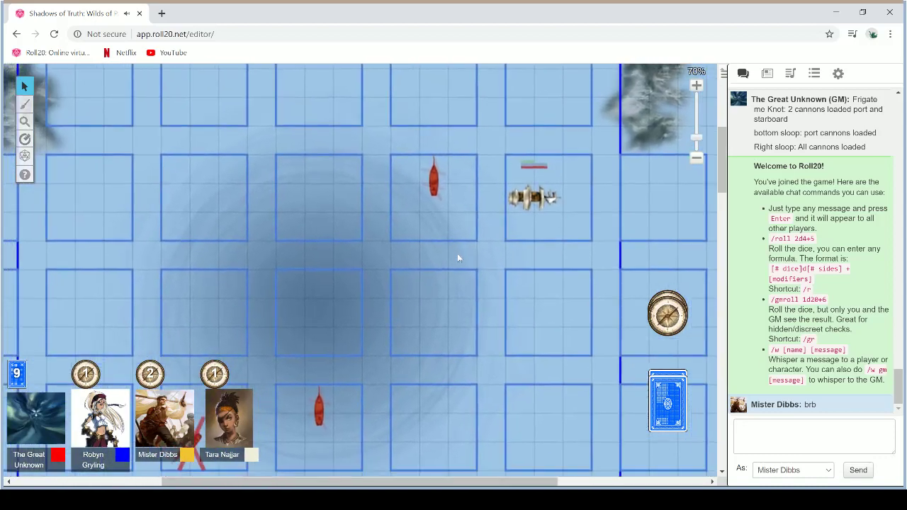
scroll(551, 193, "down", 2)
scroll(520, 251, "left", 2)
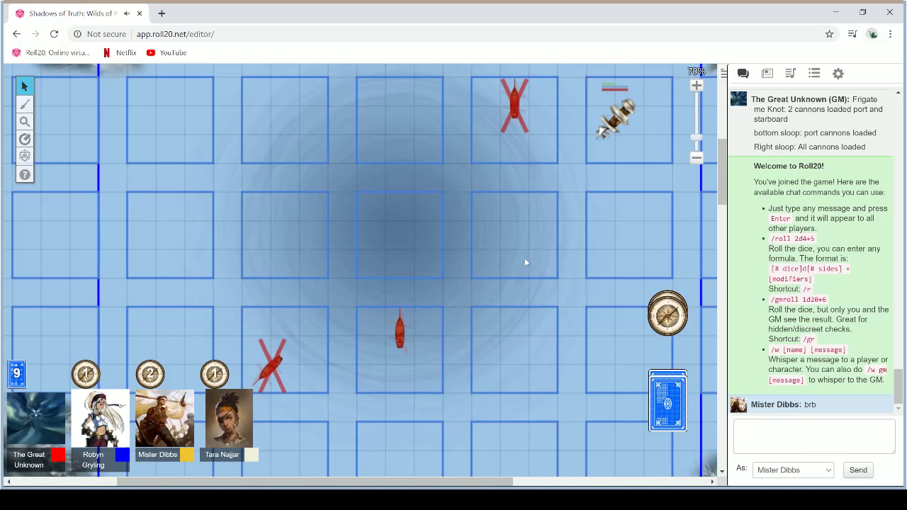
scroll(553, 225, "down", 1)
scroll(553, 225, "left", 1)
scroll(417, 318, "down", 3)
scroll(417, 318, "left", 2)
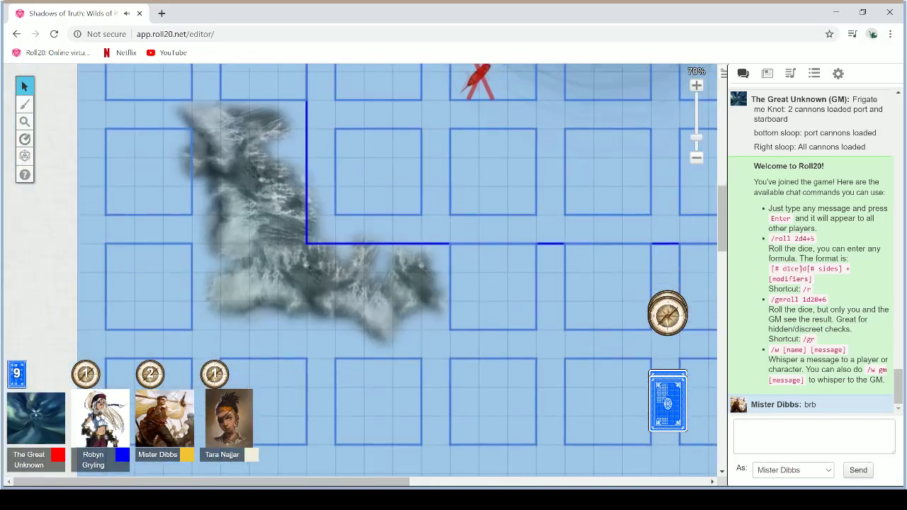
scroll(421, 285, "down", 3)
scroll(414, 310, "down", 2)
scroll(414, 310, "right", 1)
scroll(419, 290, "down", 1)
scroll(419, 289, "right", 1)
scroll(399, 247, "down", 3)
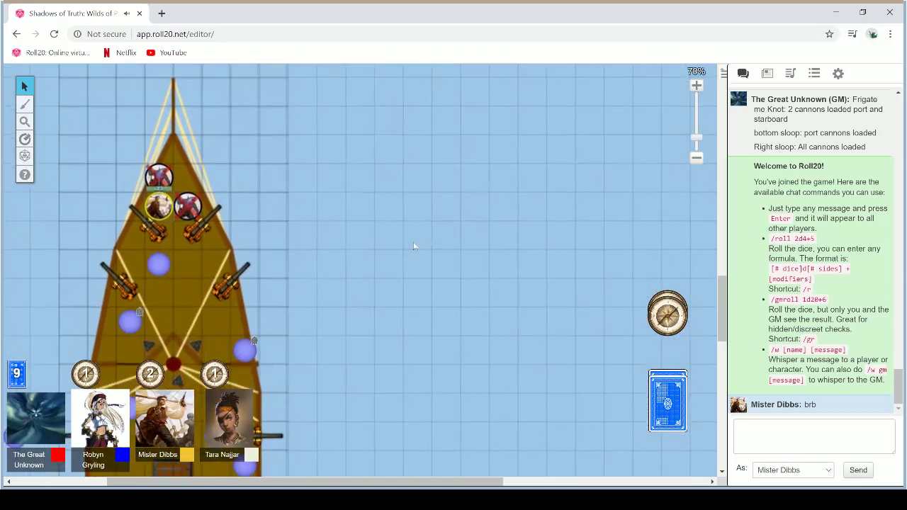
scroll(399, 247, "down", 2)
scroll(399, 247, "left", 2)
scroll(397, 269, "down", 4)
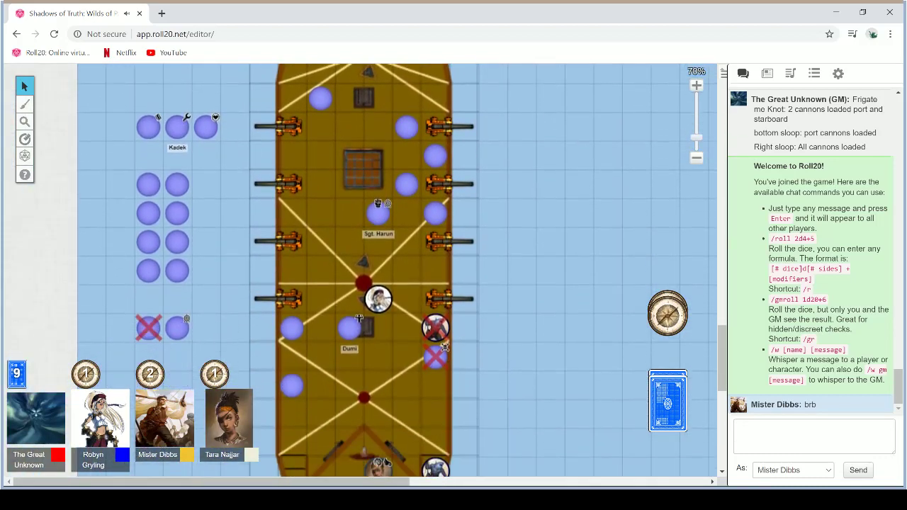
scroll(397, 269, "down", 1)
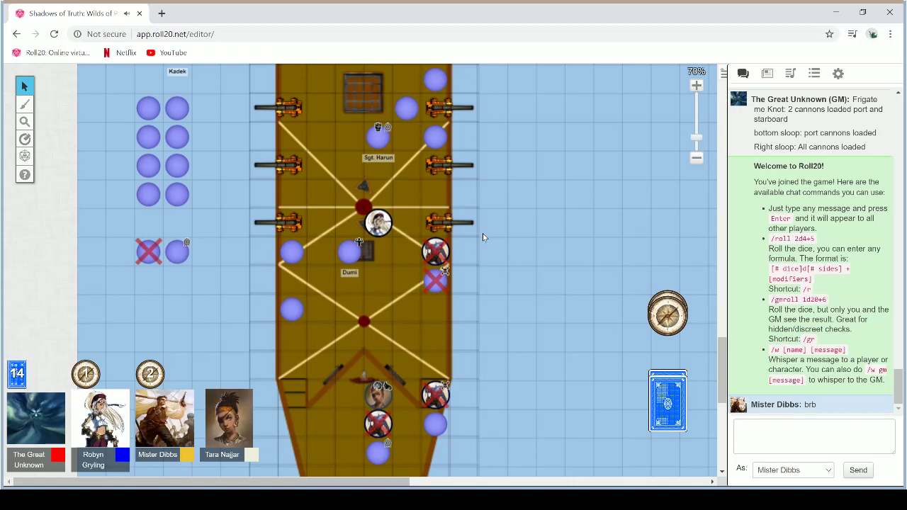
scroll(482, 233, "up", 5)
scroll(538, 214, "up", 5)
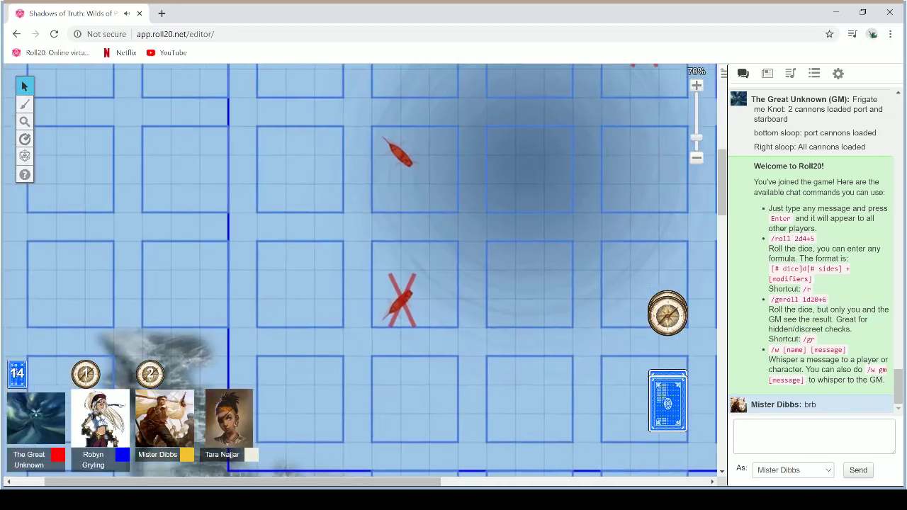
scroll(434, 326, "right", 3)
scroll(433, 326, "up", 3)
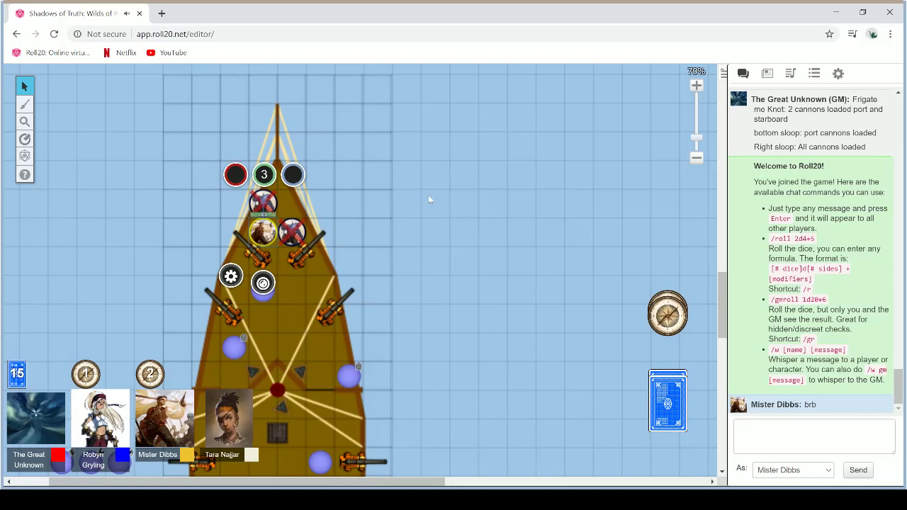
Move the portrait token one square left onto the frigate's bow point and deselect it.
key("Up")
key("Up")
key("Right")
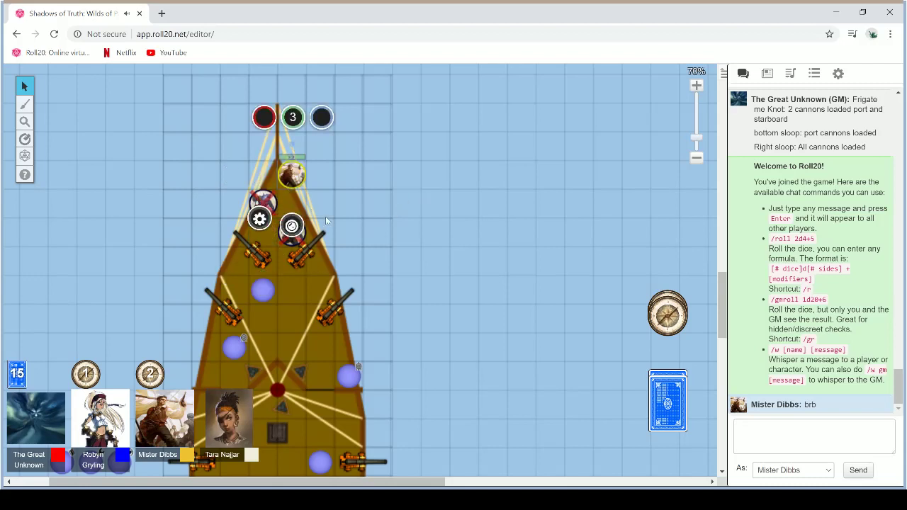
left_click_drag(300, 178, 271, 177)
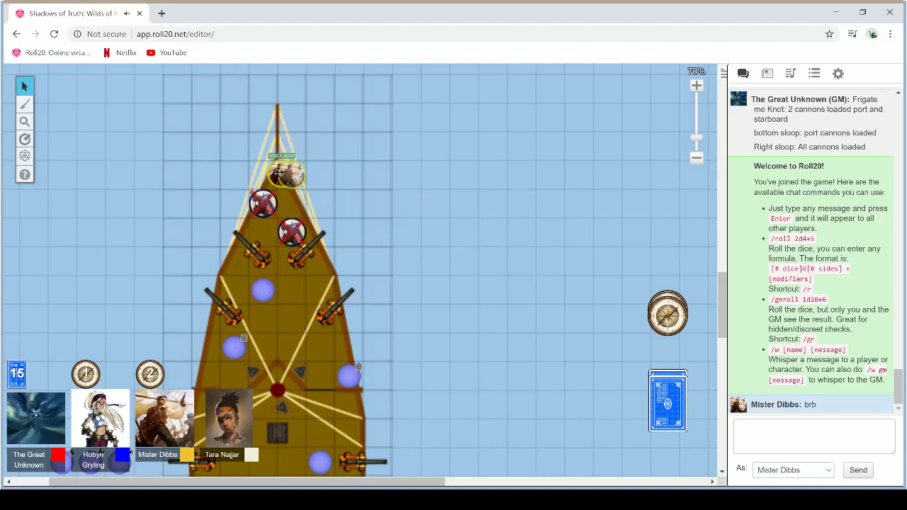
left_click(305, 195)
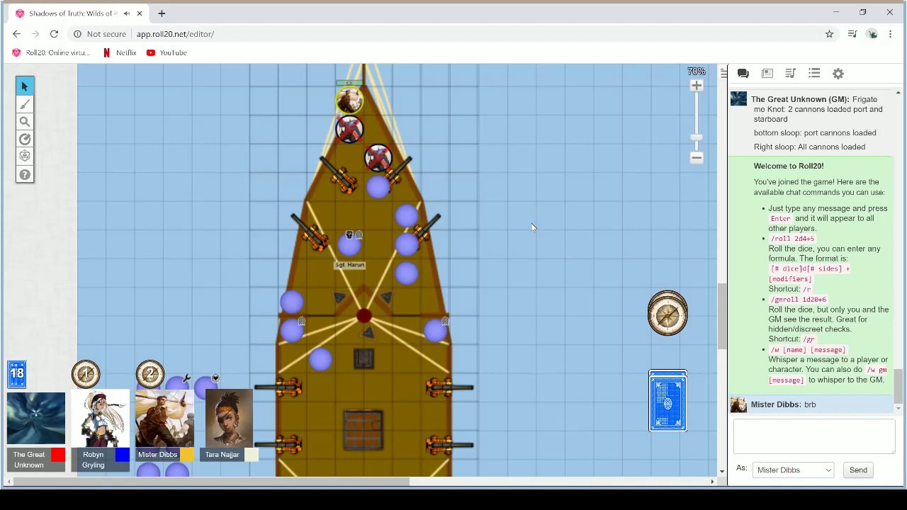
Zoom out, then back in to 30%, framing the frigate and initiative labels.
left_click(696, 158)
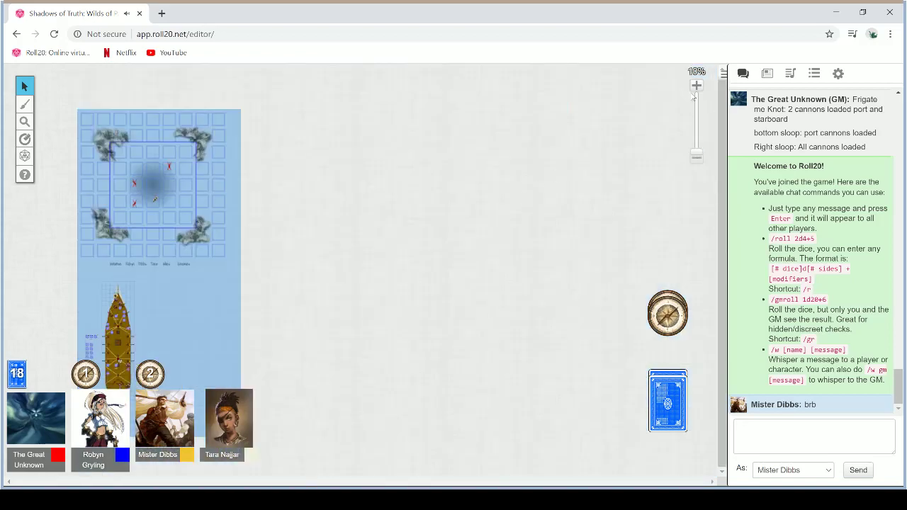
left_click(696, 85)
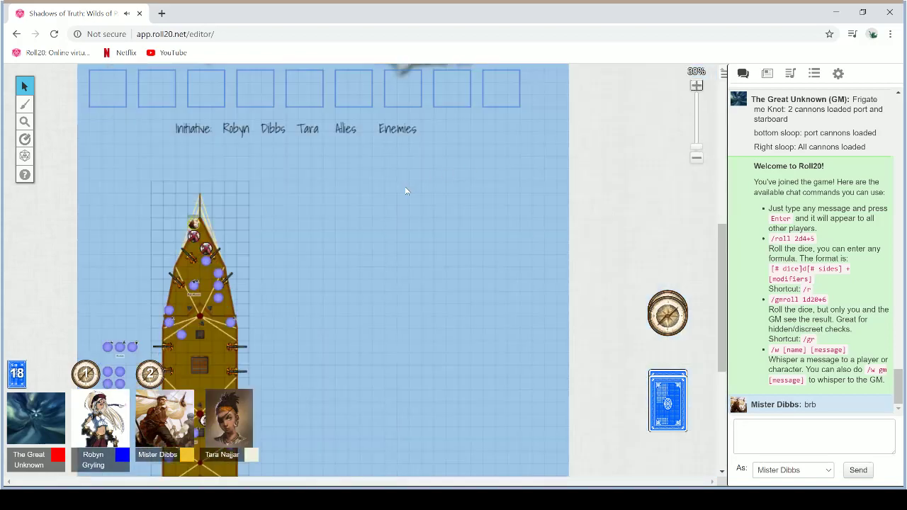
scroll(404, 192, "up", 1)
scroll(404, 191, "up", 2)
scroll(403, 192, "up", 2)
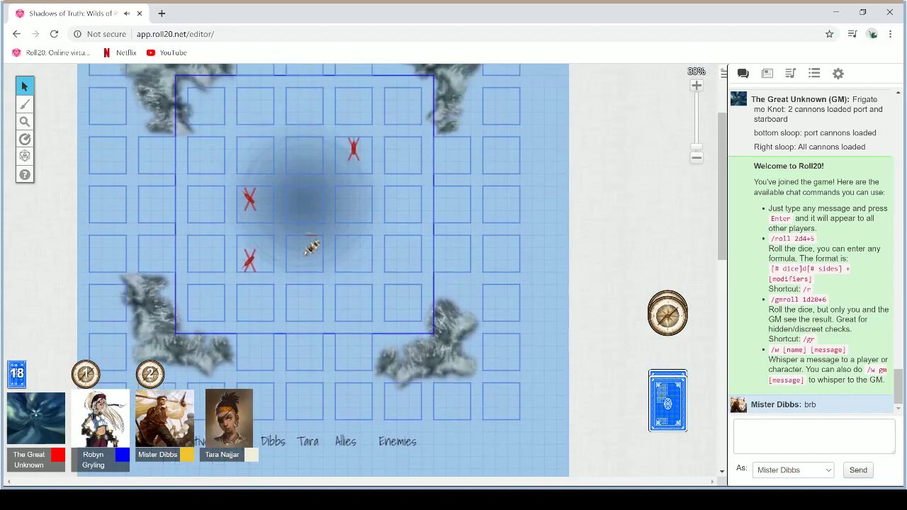
scroll(322, 269, "down", 5)
scroll(322, 270, "down", 2)
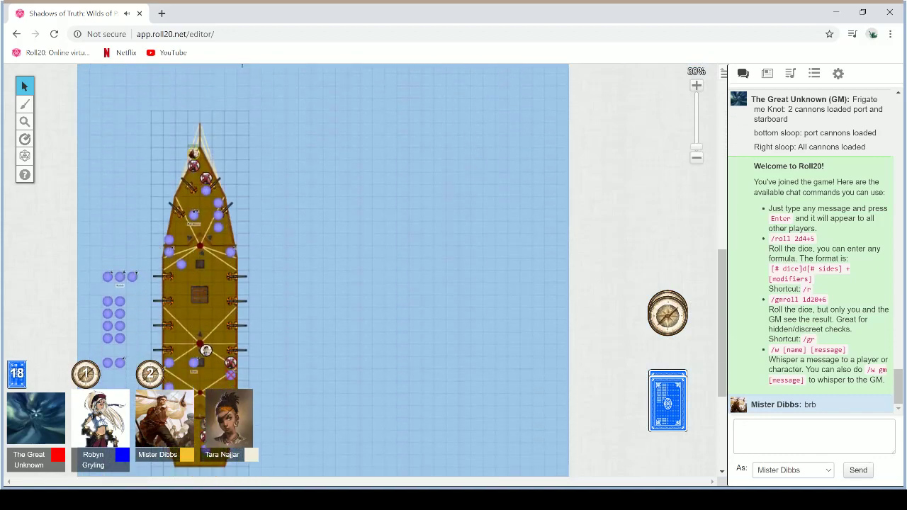
scroll(480, 190, "up", 1)
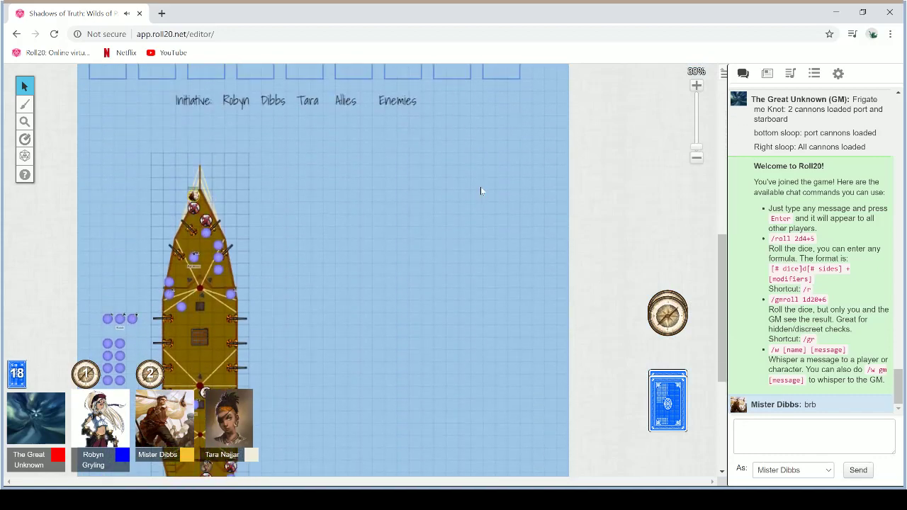